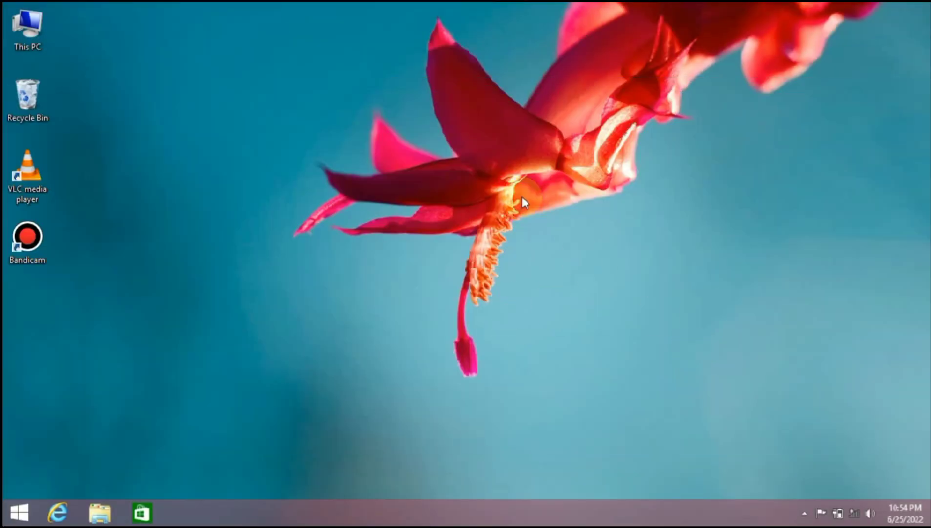
Refresh the desktop and open the Screenshot (2) image from the Screenshots folder in Pictures
{"action": "right_click", "coordinate": [392, 157]}
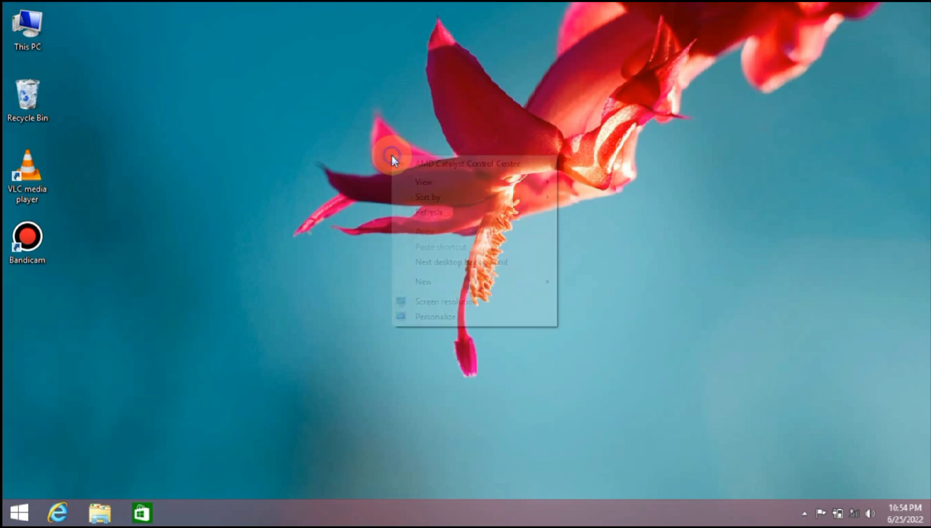
{"action": "left_click", "coordinate": [431, 215]}
{"action": "double_click", "coordinate": [44, 38]}
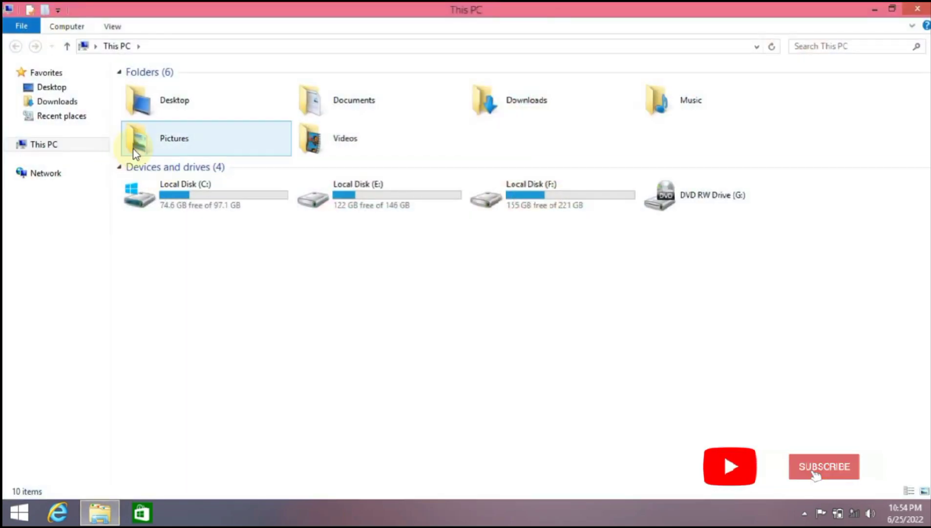
{"action": "double_click", "coordinate": [161, 149]}
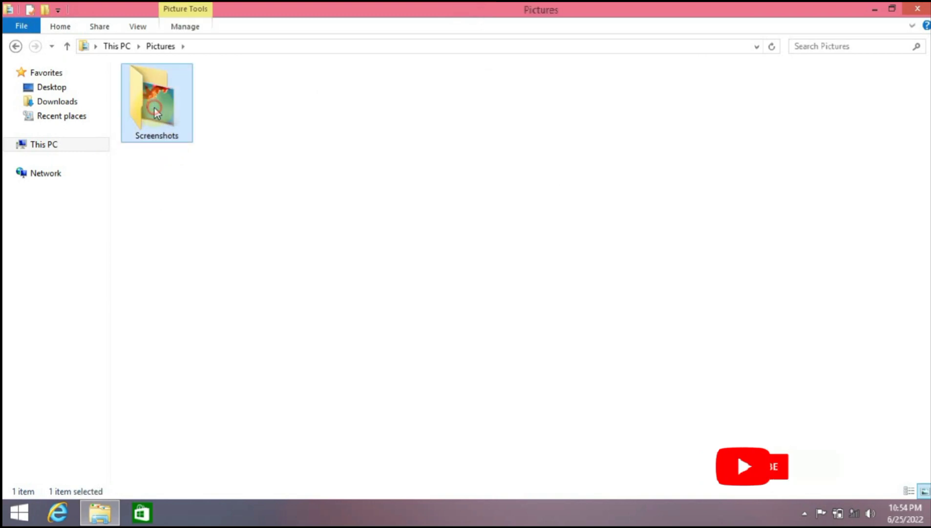
{"action": "double_click", "coordinate": [154, 105]}
{"action": "double_click", "coordinate": [164, 102]}
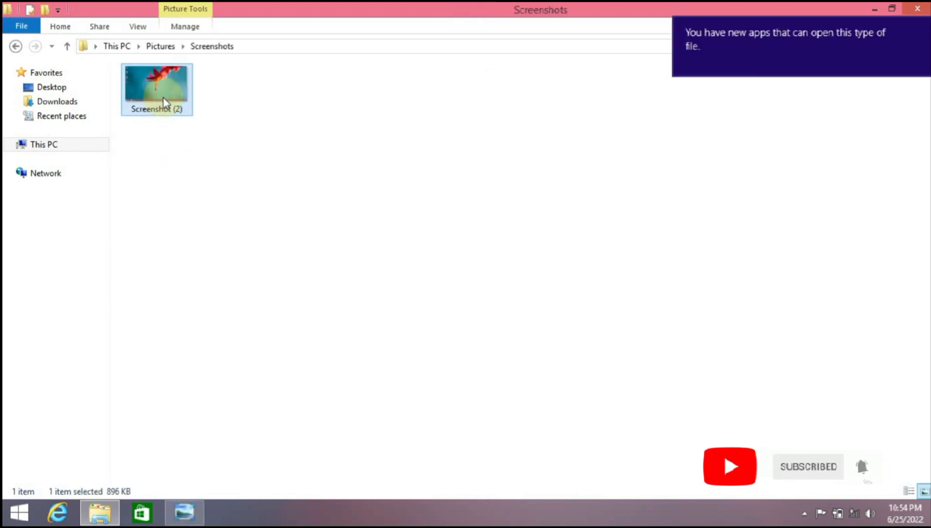
{"action": "left_click", "coordinate": [184, 511]}
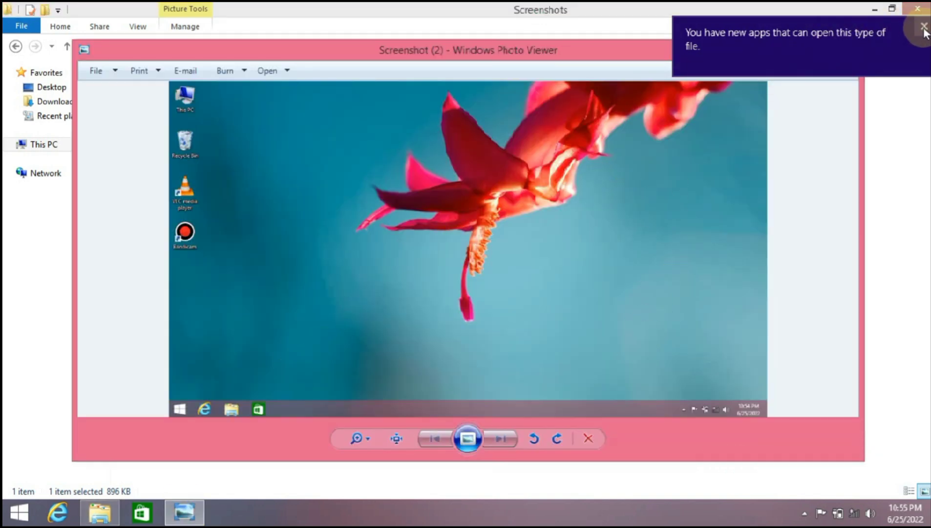
Dismiss the notification about new apps, and close the photo viewer and the Screenshots folder
{"action": "left_click", "coordinate": [925, 26]}
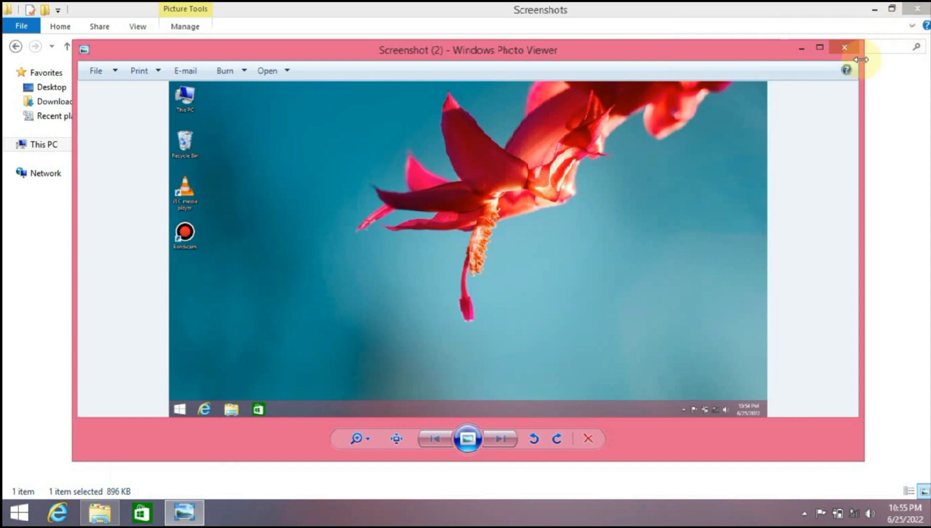
{"action": "left_click", "coordinate": [844, 46]}
{"action": "left_click", "coordinate": [918, 8]}
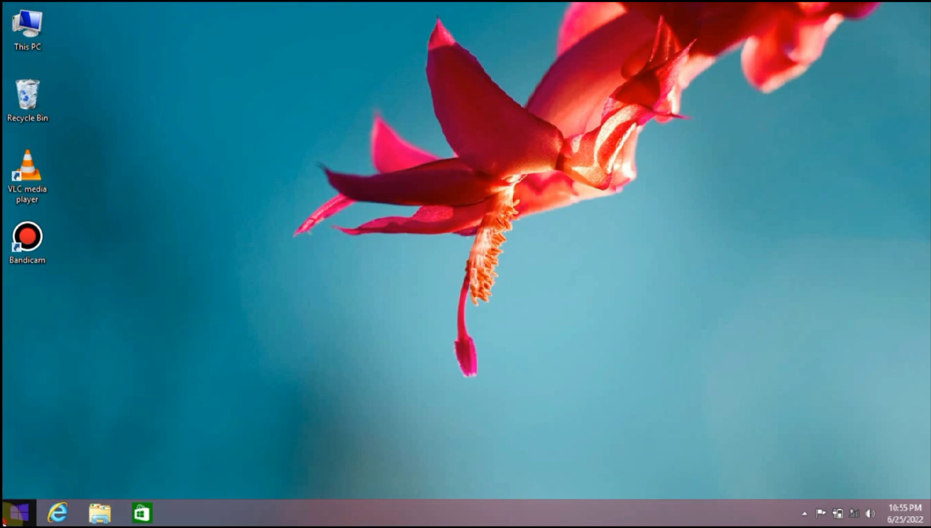
Search the installed apps for Snipping Tool and open it
{"action": "left_click", "coordinate": [20, 512]}
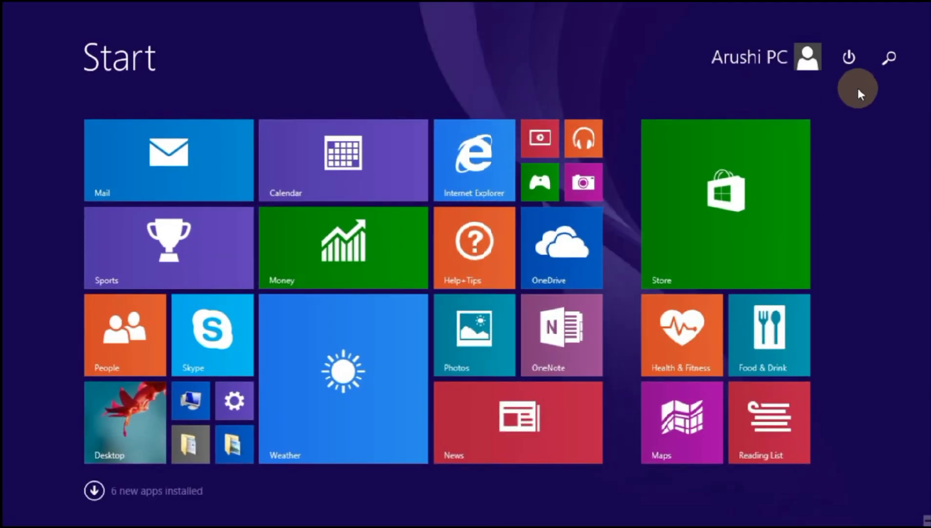
{"action": "left_click", "coordinate": [890, 57]}
{"action": "type", "text": "snipping Tool"}
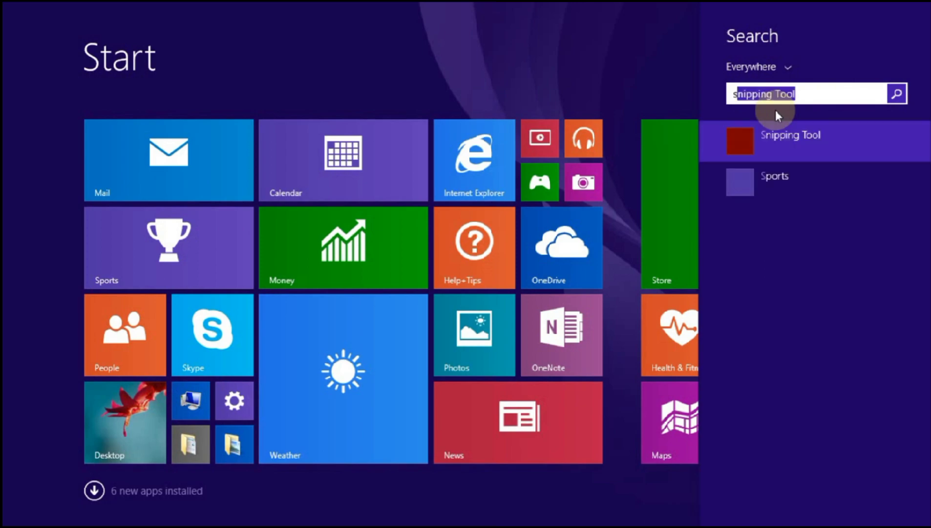
{"action": "left_click", "coordinate": [777, 139]}
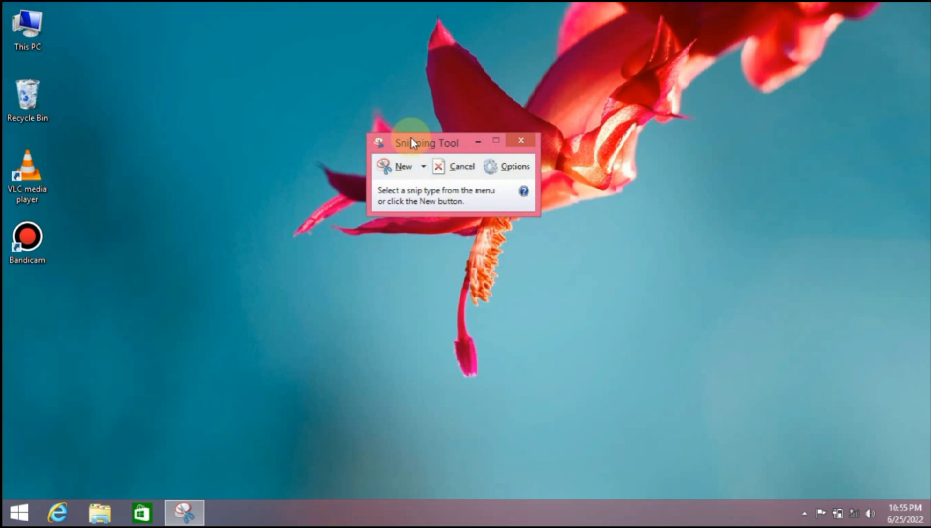
Capture the entire desktop, including the taskbar, as a new rectangular snip and check the capture
{"action": "left_click_drag", "start_coordinate": [411, 139], "coordinate": [420, 74]}
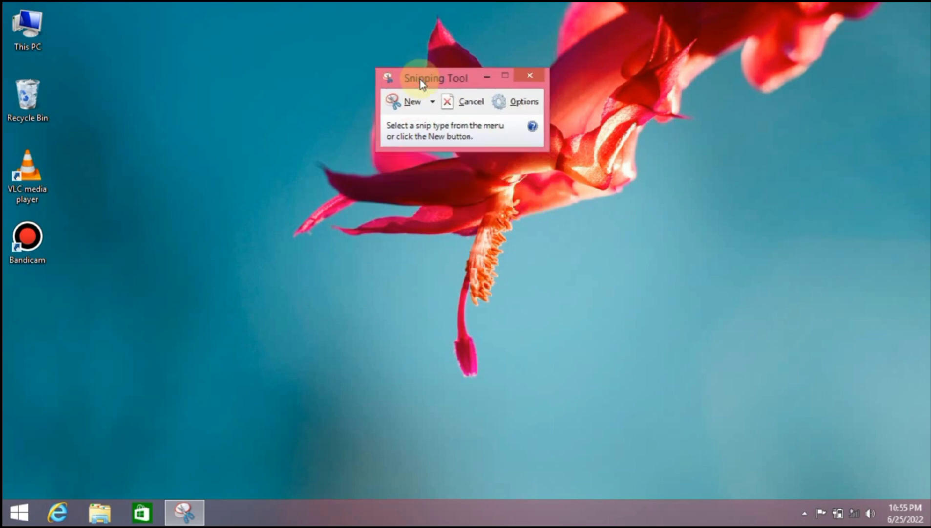
{"action": "left_click", "coordinate": [410, 104]}
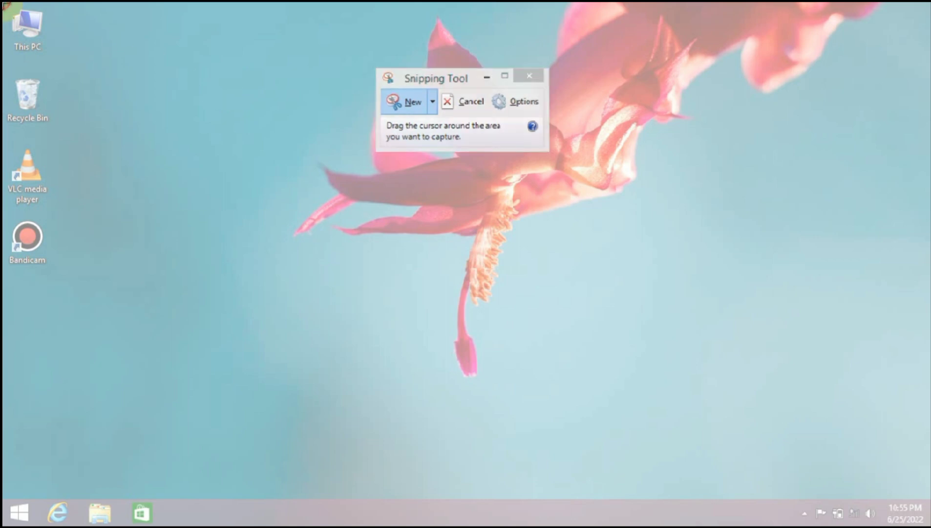
{"action": "left_click_drag", "start_coordinate": [3, 4], "coordinate": [930, 526]}
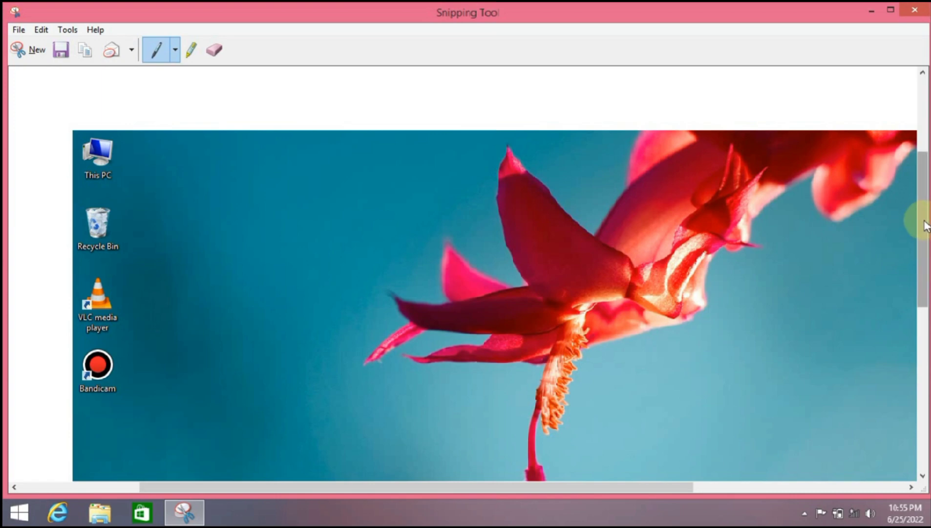
{"action": "scroll", "coordinate": [921, 249], "scroll_direction": "down", "scroll_amount": 5}
{"action": "scroll", "coordinate": [921, 273], "scroll_direction": "up", "scroll_amount": 5}
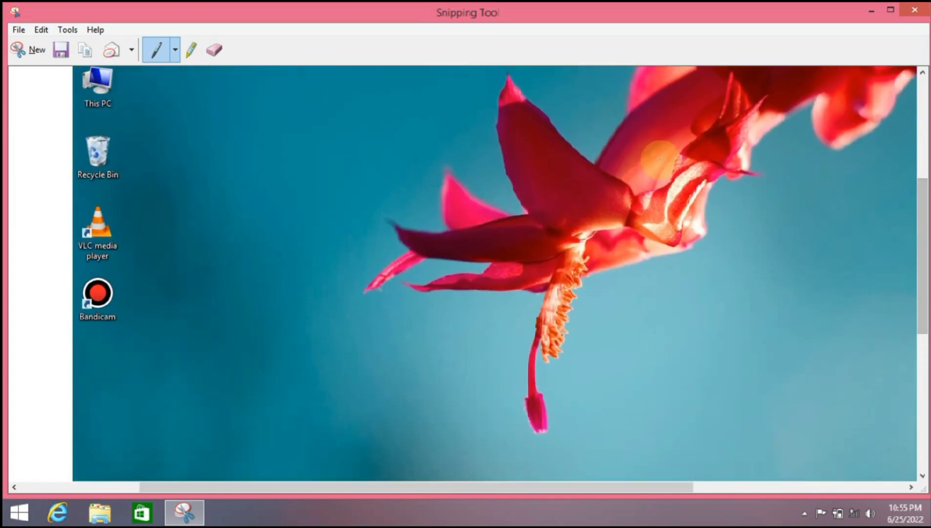
Save the snip in Pictures as a JPEG file named Capture and close Snipping Tool
{"action": "left_click", "coordinate": [59, 49]}
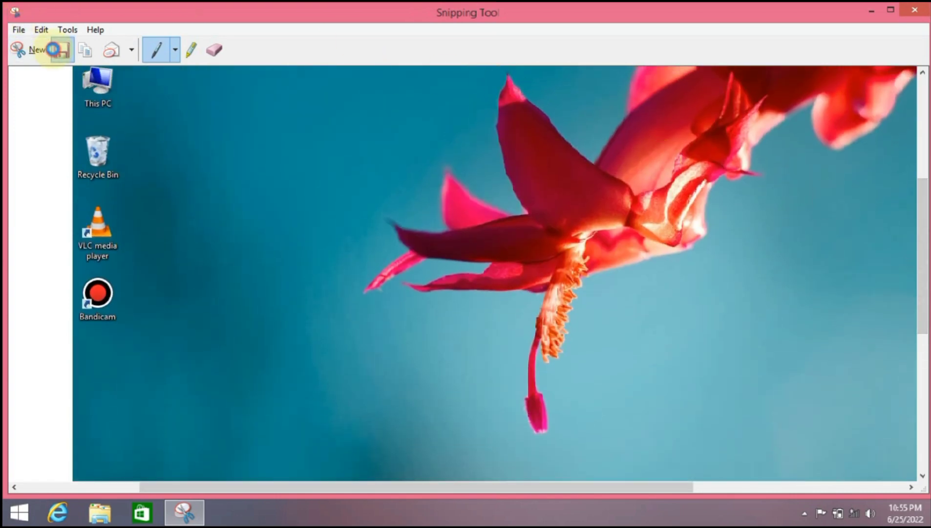
{"action": "left_click", "coordinate": [194, 288]}
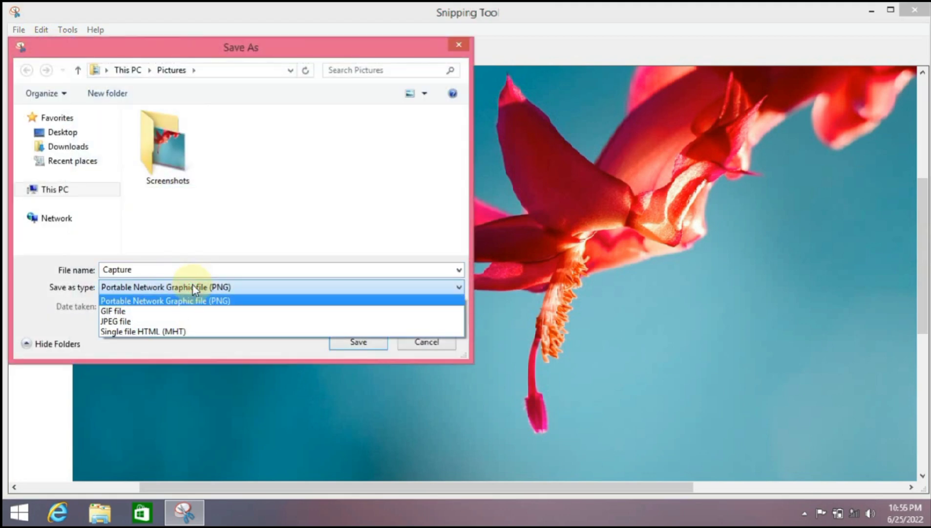
{"action": "left_click", "coordinate": [162, 321]}
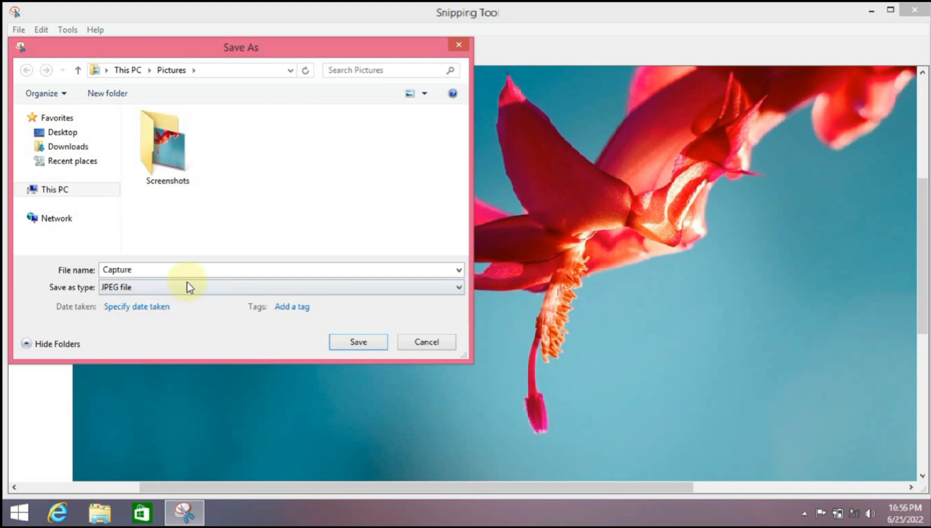
{"action": "left_click", "coordinate": [198, 271]}
{"action": "left_click", "coordinate": [357, 344]}
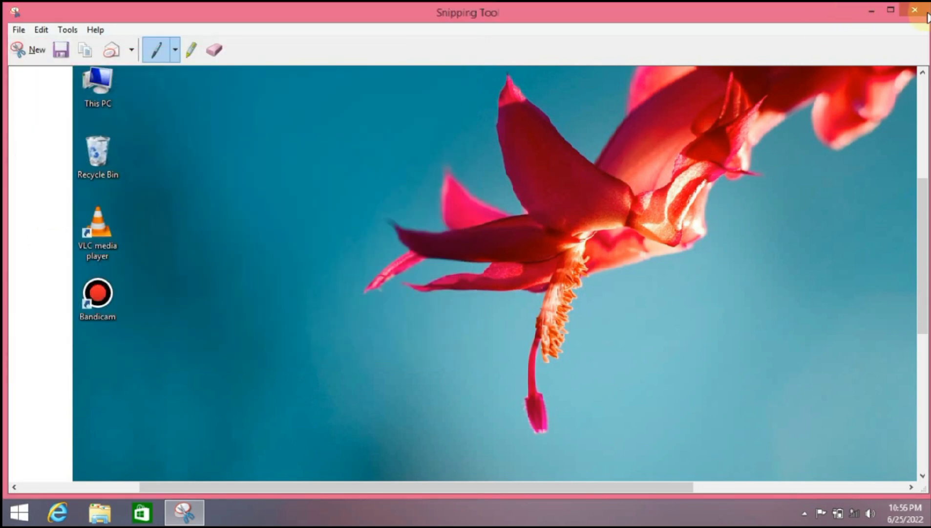
{"action": "left_click", "coordinate": [914, 10]}
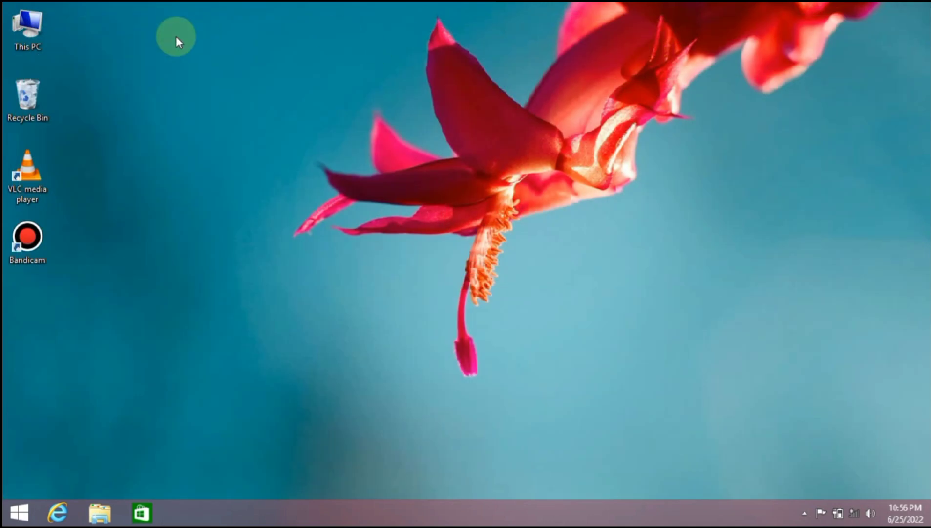
View the saved Capture image from the Pictures folder, dismiss the notification and close the folder window
{"action": "left_click", "coordinate": [37, 36]}
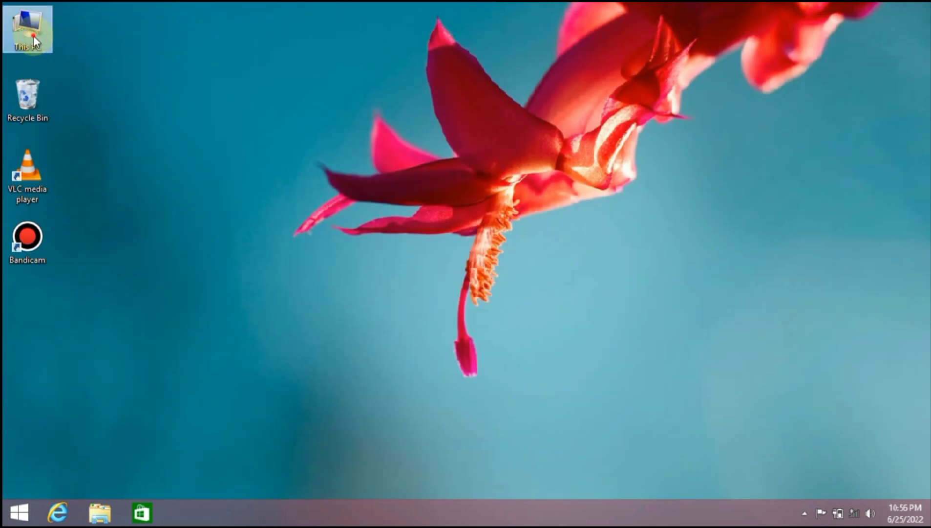
{"action": "double_click", "coordinate": [33, 37]}
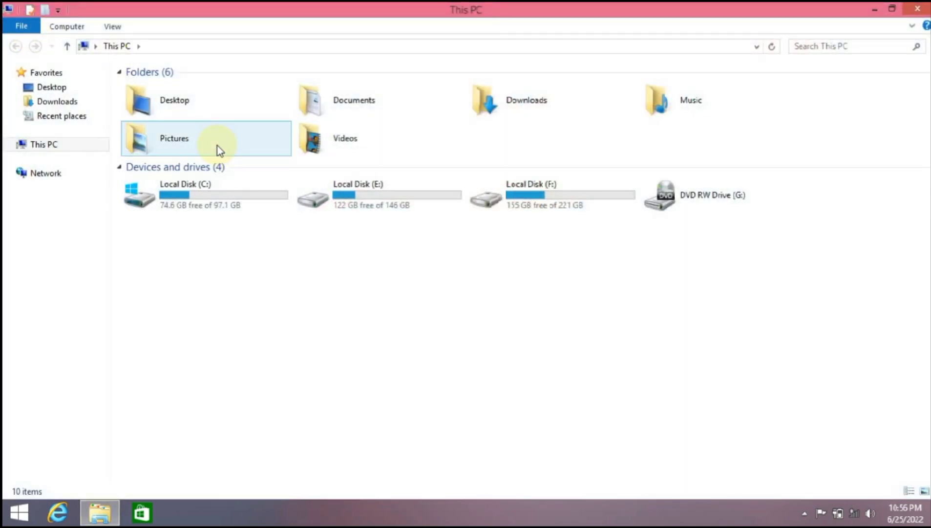
{"action": "double_click", "coordinate": [217, 146]}
{"action": "double_click", "coordinate": [237, 121]}
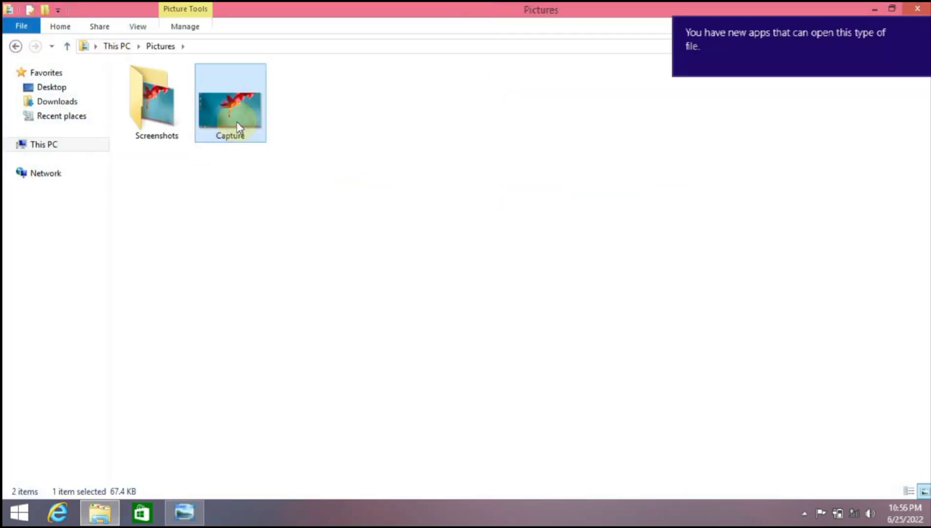
{"action": "left_click", "coordinate": [183, 509]}
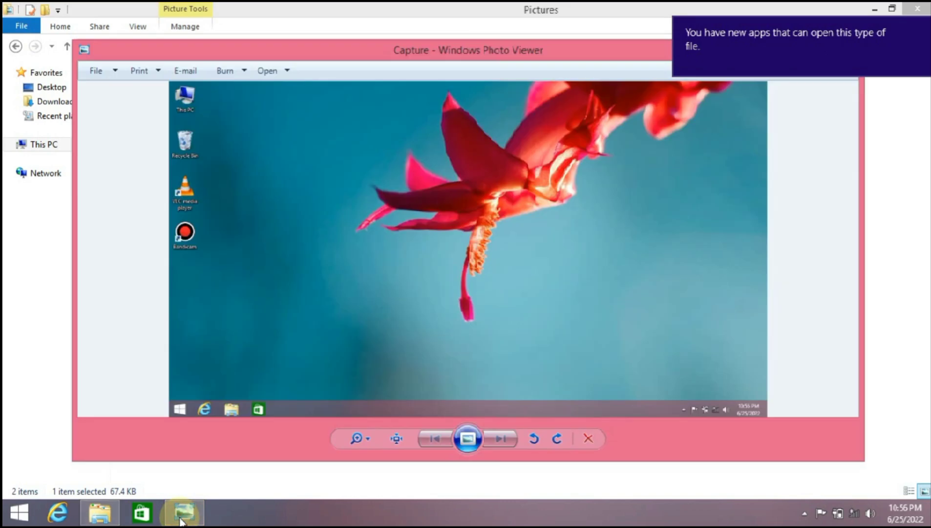
{"action": "left_click", "coordinate": [923, 23]}
{"action": "left_click", "coordinate": [917, 8]}
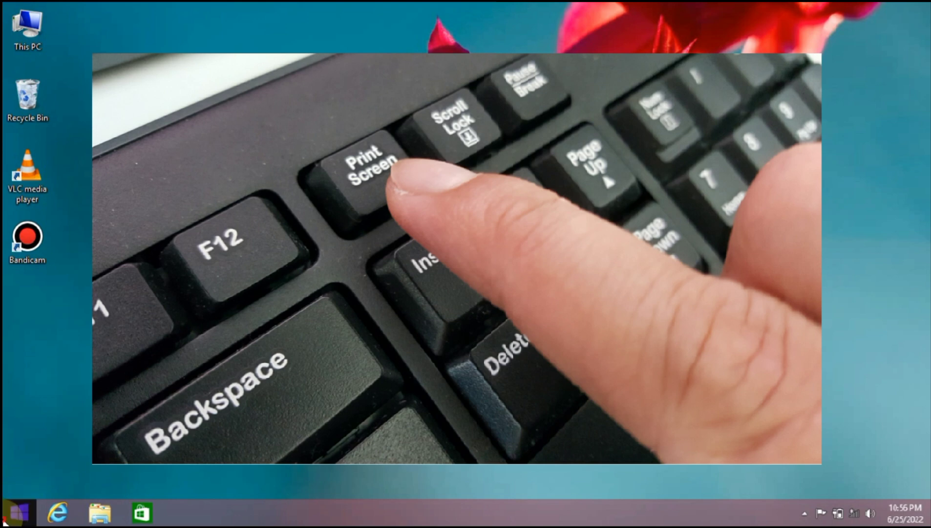
Search the installed apps for Paint and open it
{"action": "left_click", "coordinate": [19, 512]}
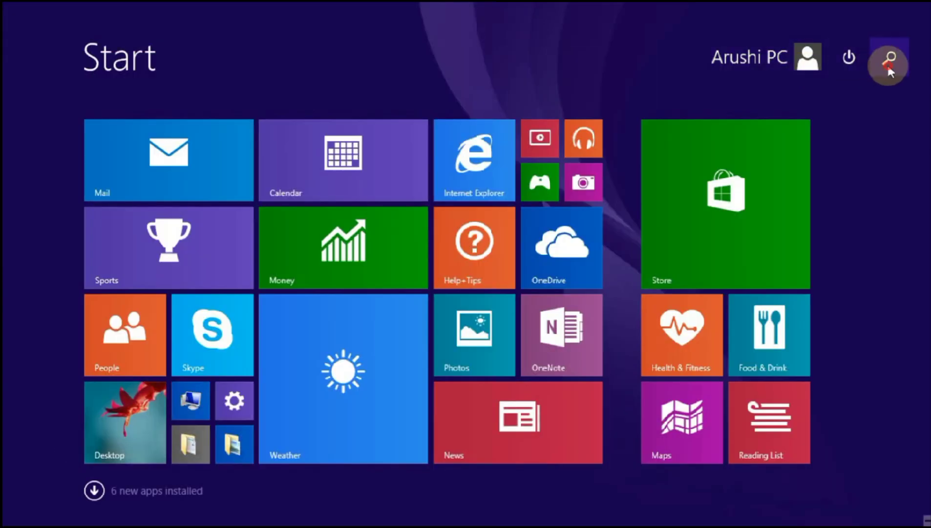
{"action": "left_click", "coordinate": [888, 59]}
{"action": "left_click", "coordinate": [813, 104]}
{"action": "type", "text": "paint"}
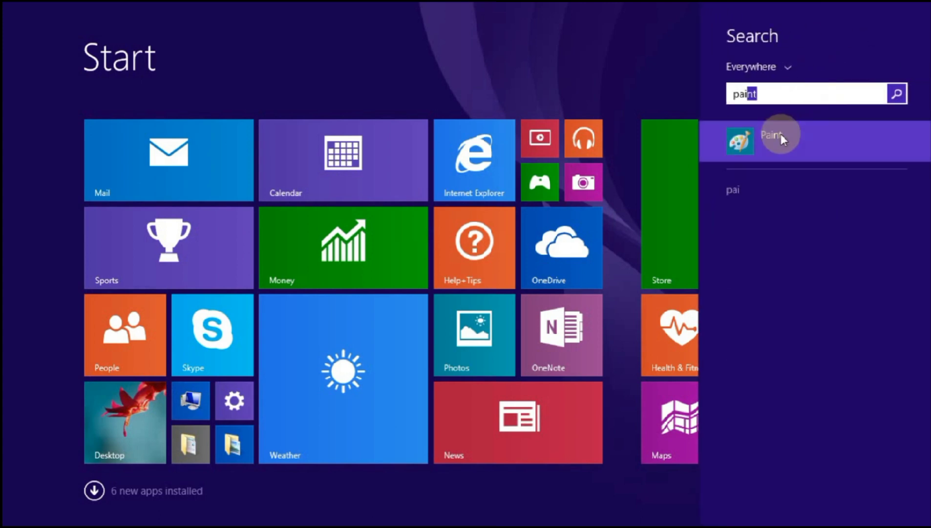
{"action": "left_click", "coordinate": [781, 134]}
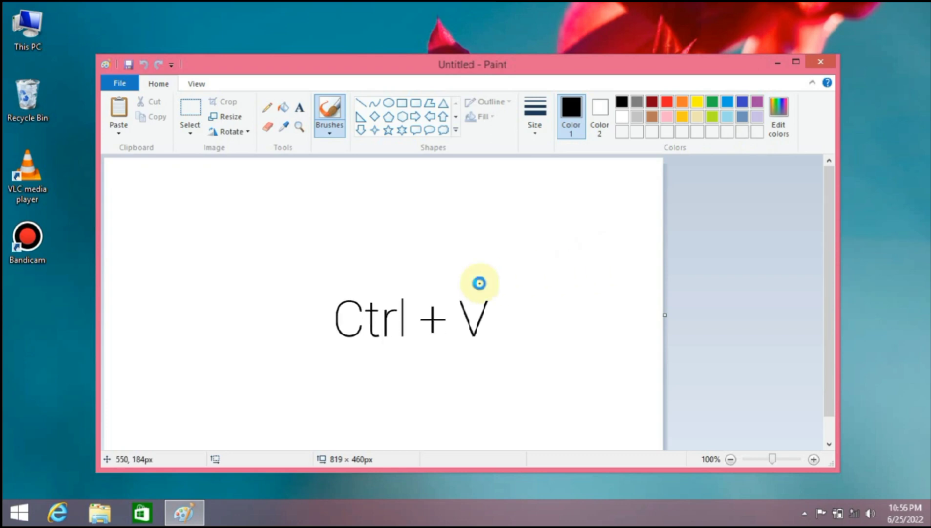
Paste the copied screenshot onto the blank canvas and maximize the Paint window to check it
{"action": "key", "text": "ctrl+v"}
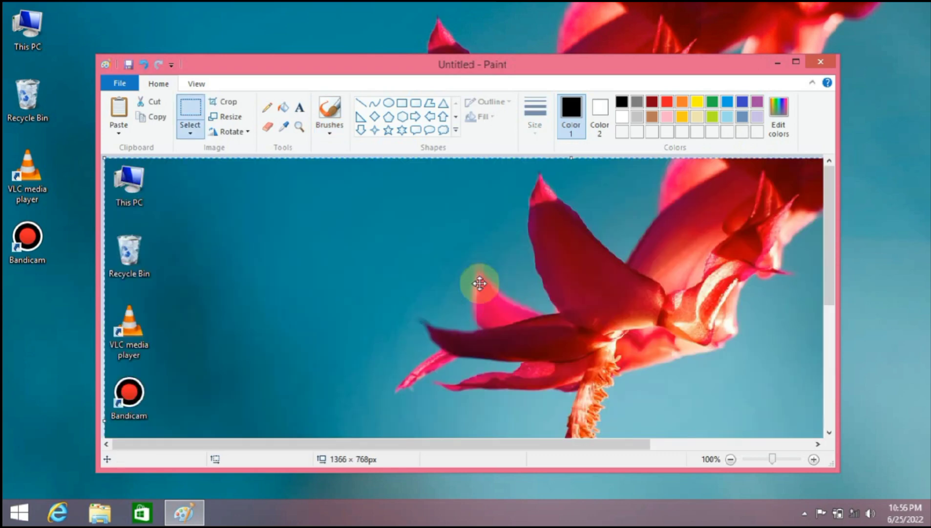
{"action": "left_click", "coordinate": [796, 62]}
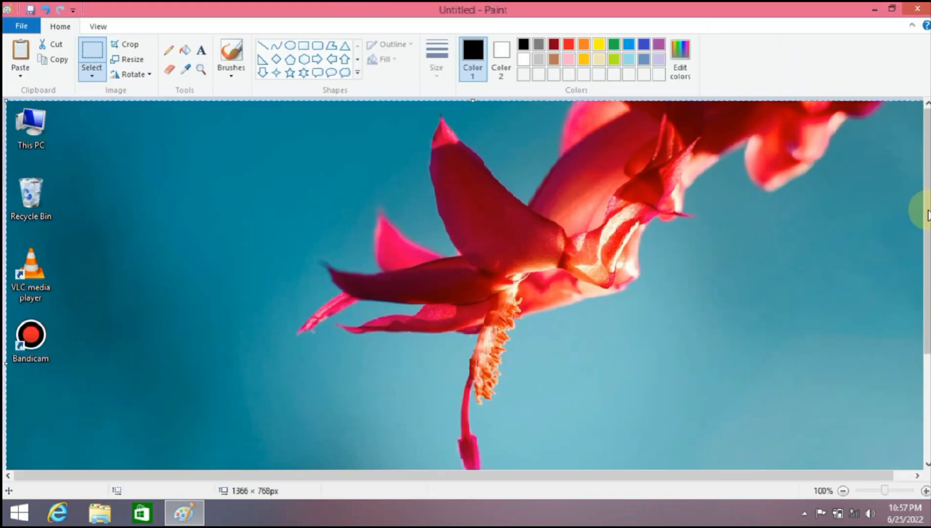
{"action": "left_click_drag", "start_coordinate": [928, 215], "coordinate": [921, 253]}
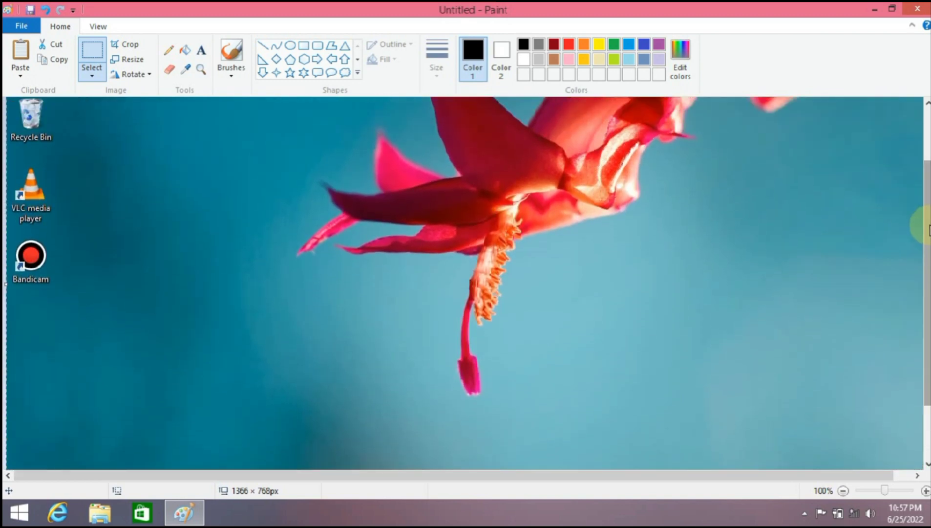
Save the pasted screenshot in Pictures as a JPEG file named Untitled and minimize Paint
{"action": "left_click", "coordinate": [28, 10]}
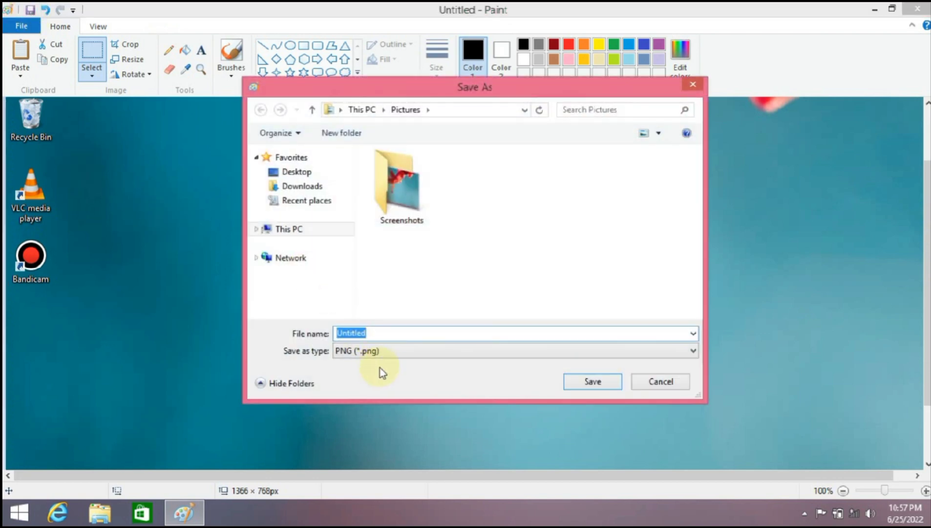
{"action": "left_click", "coordinate": [395, 360]}
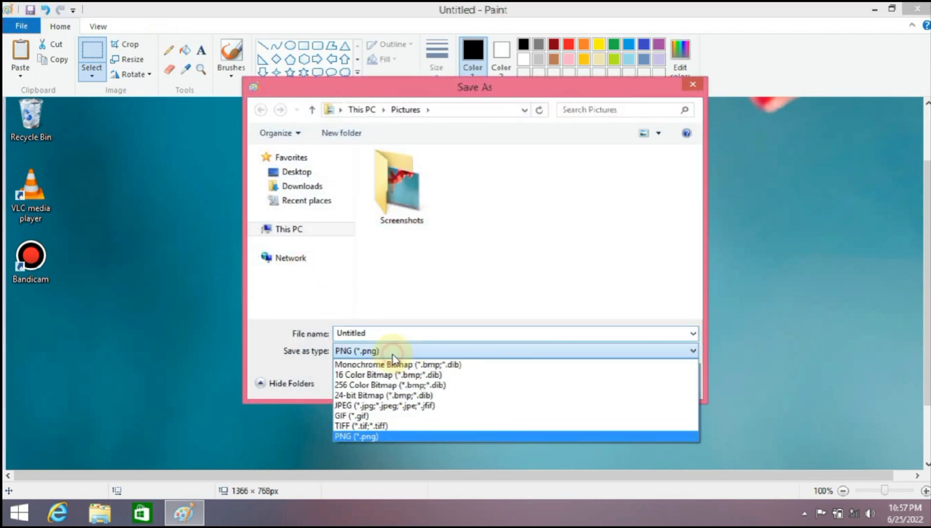
{"action": "left_click", "coordinate": [373, 406]}
{"action": "double_click", "coordinate": [443, 333]}
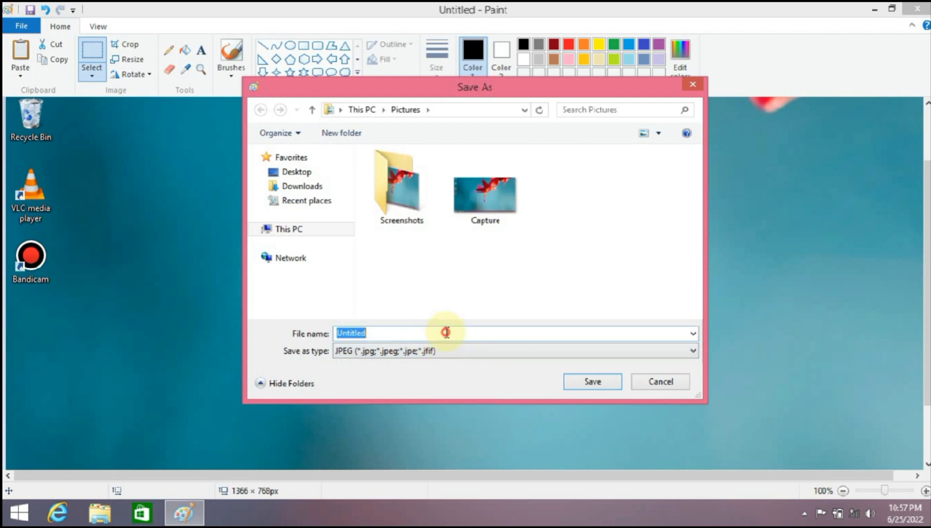
{"action": "left_click", "coordinate": [595, 385]}
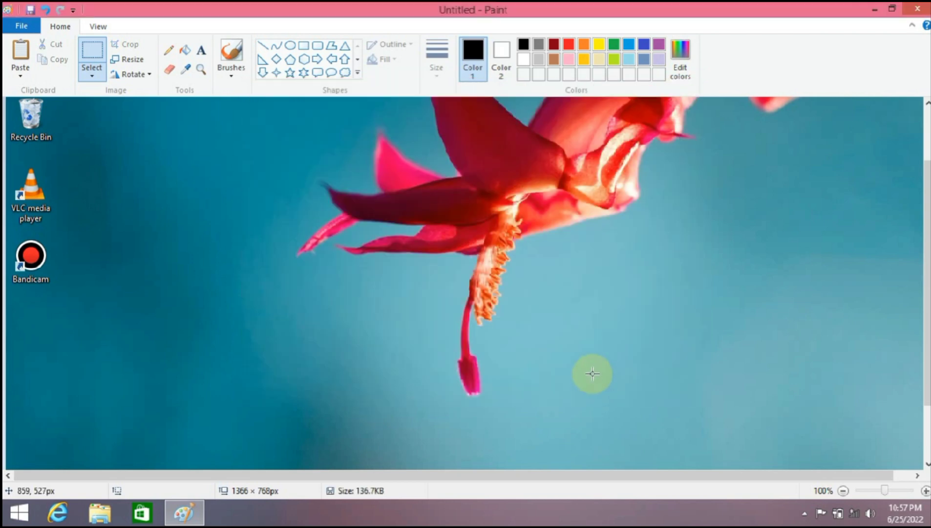
{"action": "left_click", "coordinate": [874, 10]}
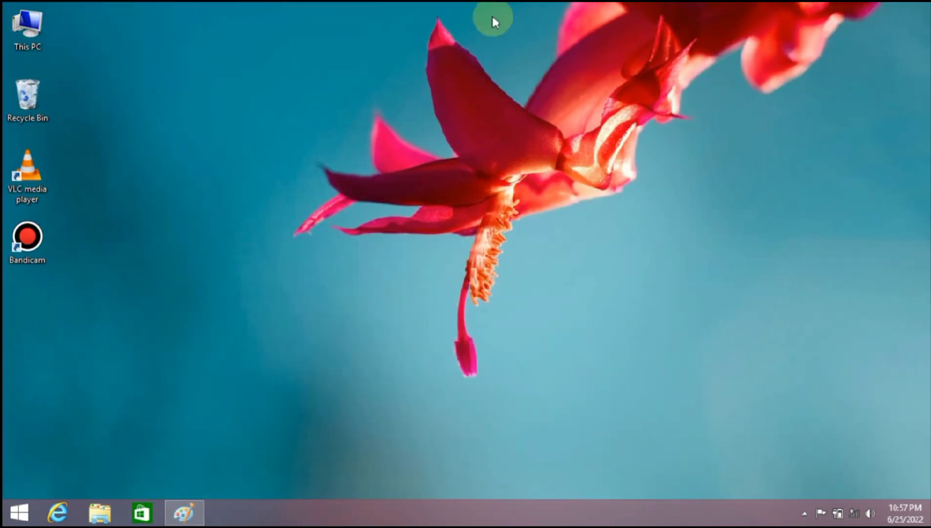
View the saved Untitled image from the Pictures folder, and close the viewer and folder windows
{"action": "double_click", "coordinate": [27, 30]}
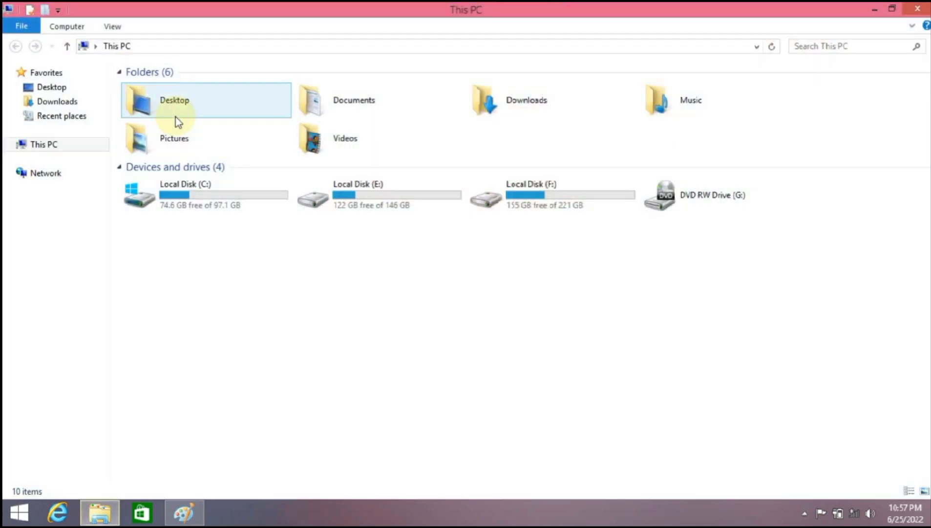
{"action": "double_click", "coordinate": [173, 145]}
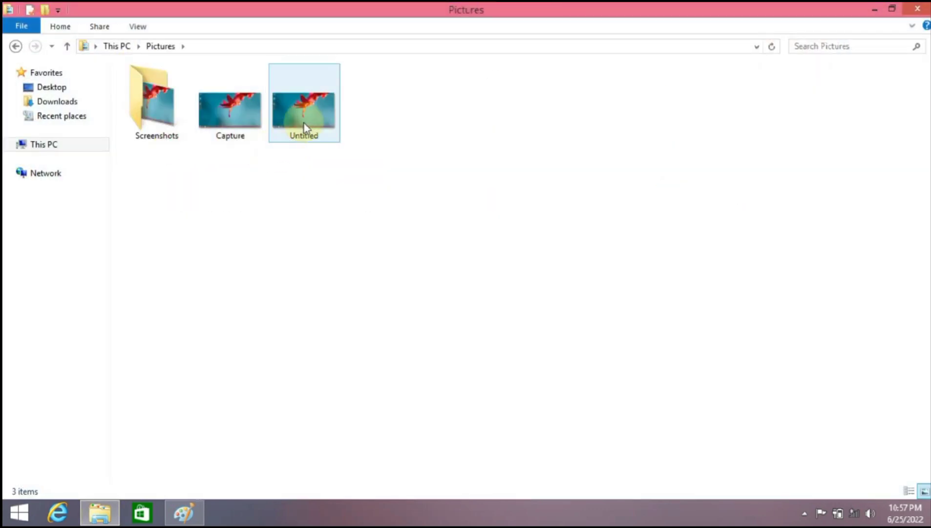
{"action": "left_click", "coordinate": [304, 128]}
{"action": "double_click", "coordinate": [304, 128]}
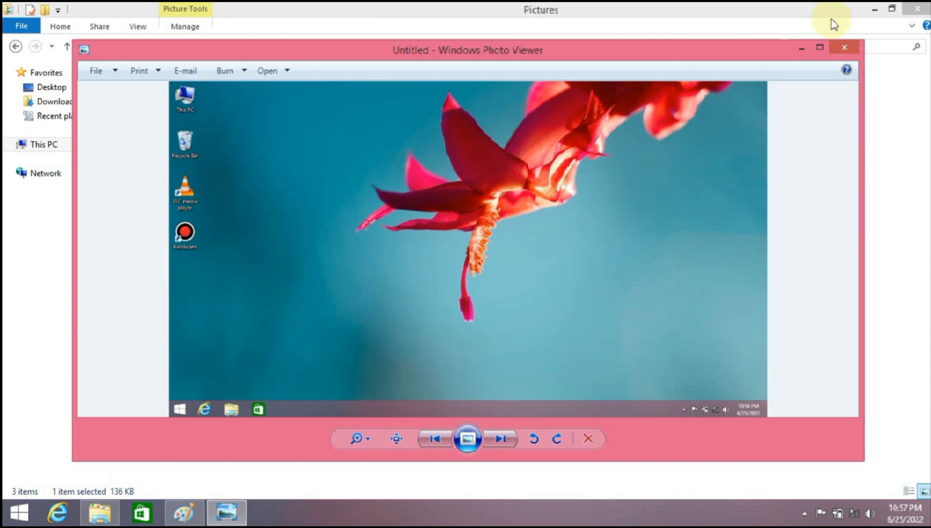
{"action": "left_click", "coordinate": [844, 46]}
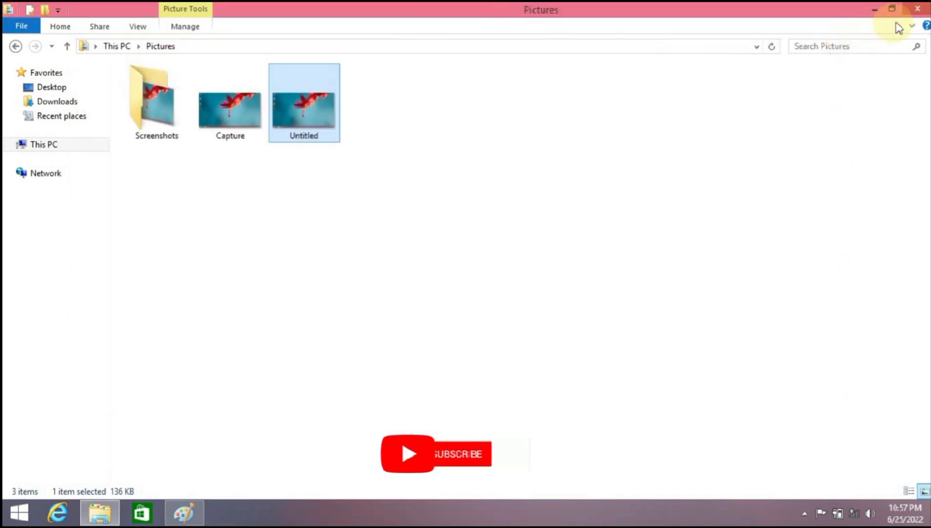
{"action": "left_click", "coordinate": [918, 9]}
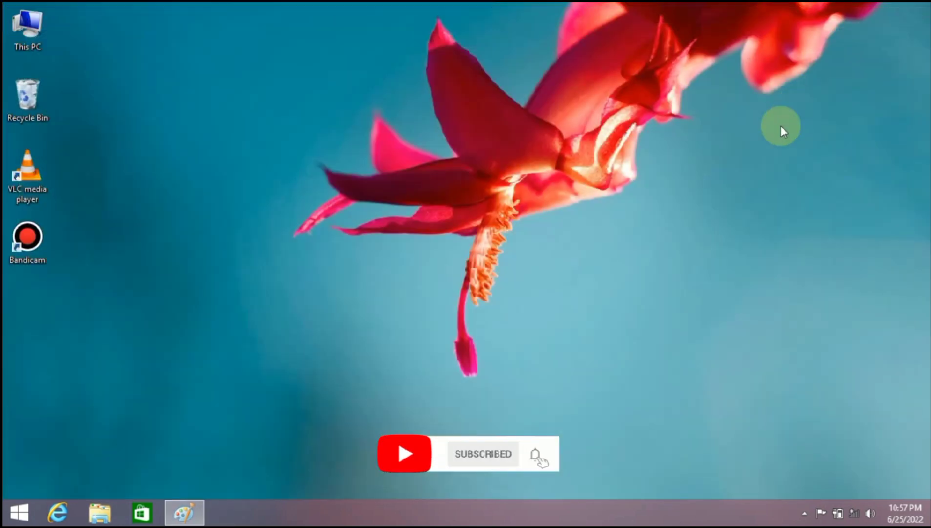